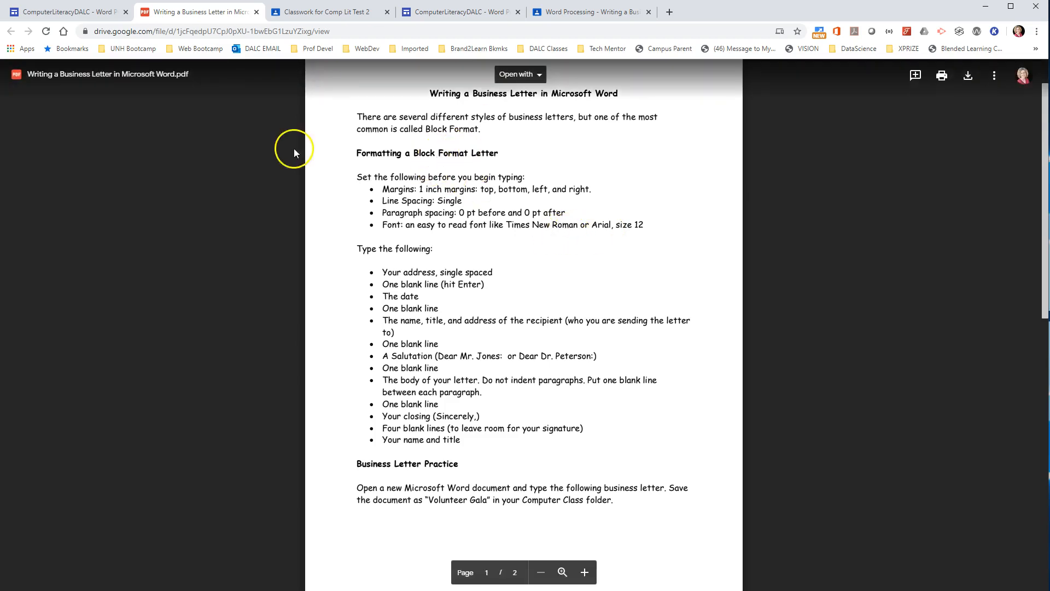
# Step: Review the business letter instructions and open the Volunteer Gala document attached to the assignment
pyautogui.scroll(-10, 499, 356)
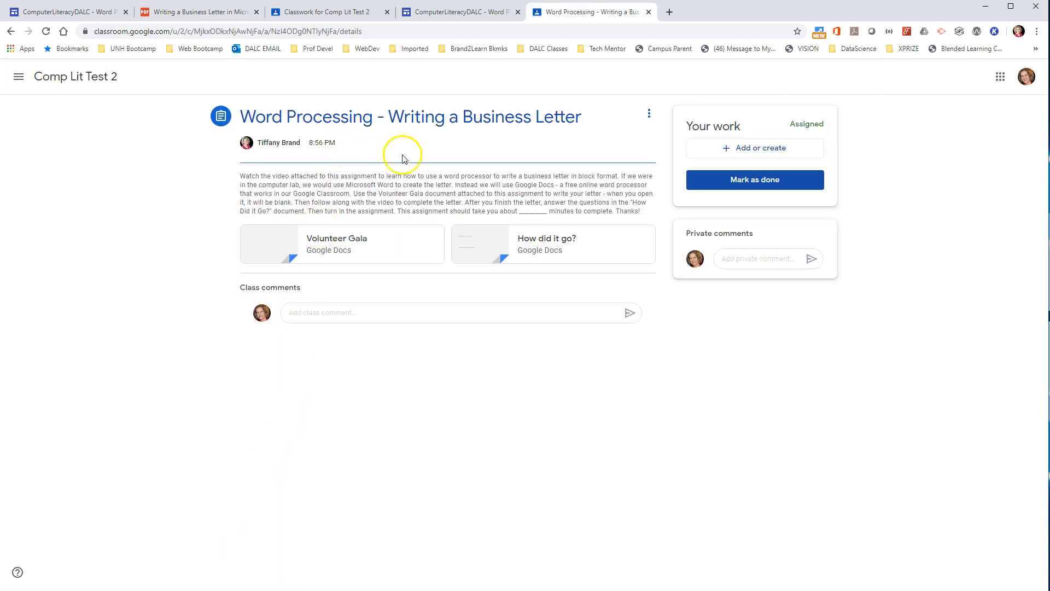
pyautogui.click(352, 243)
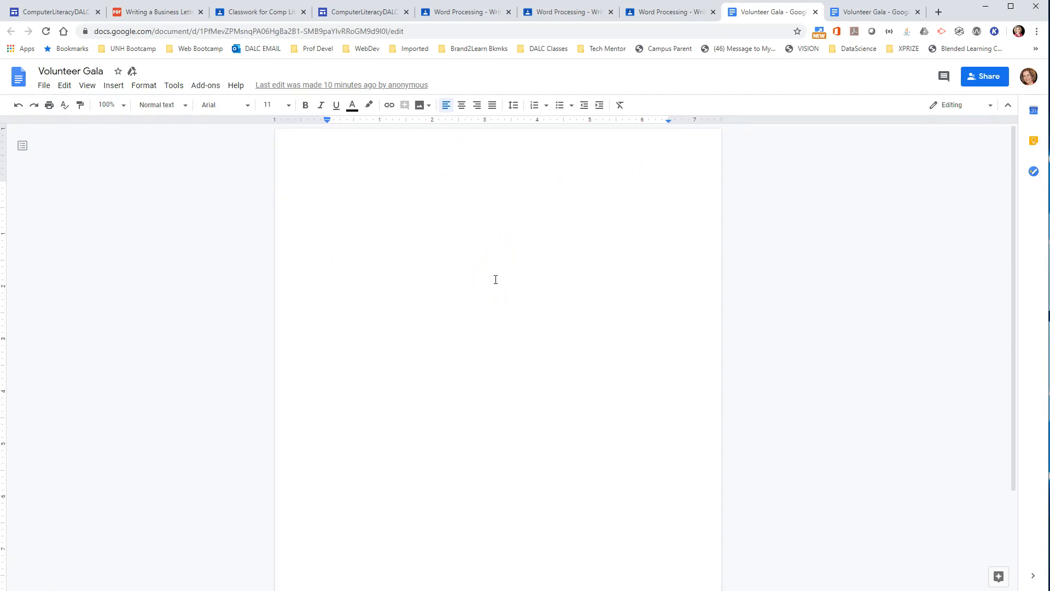
# Step: Accept the page setup with 1-inch margins on all sides and set the document's line spacing to Single
pyautogui.click(44, 87)
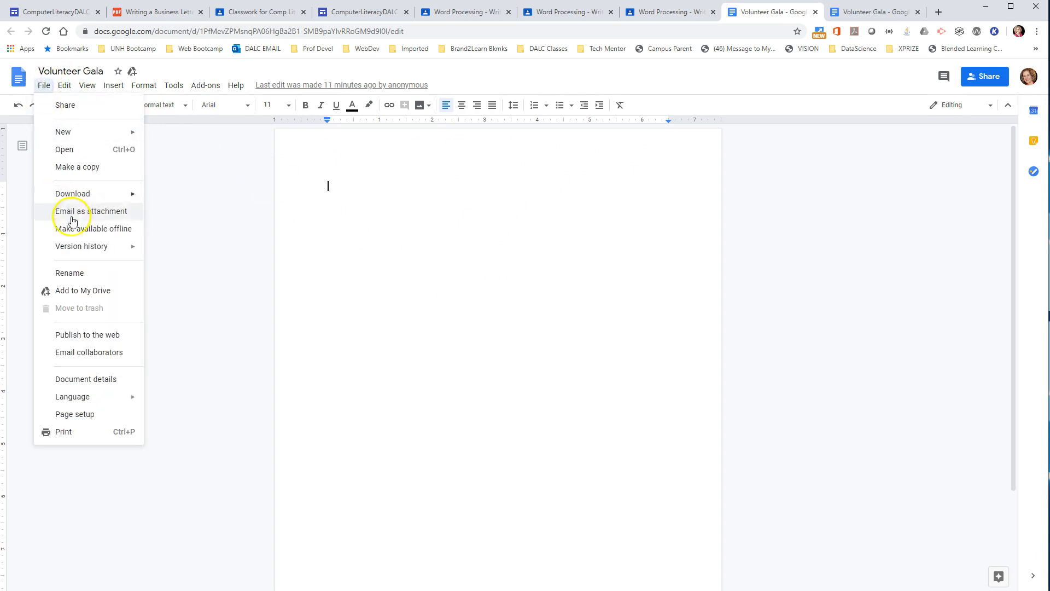
pyautogui.click(92, 414)
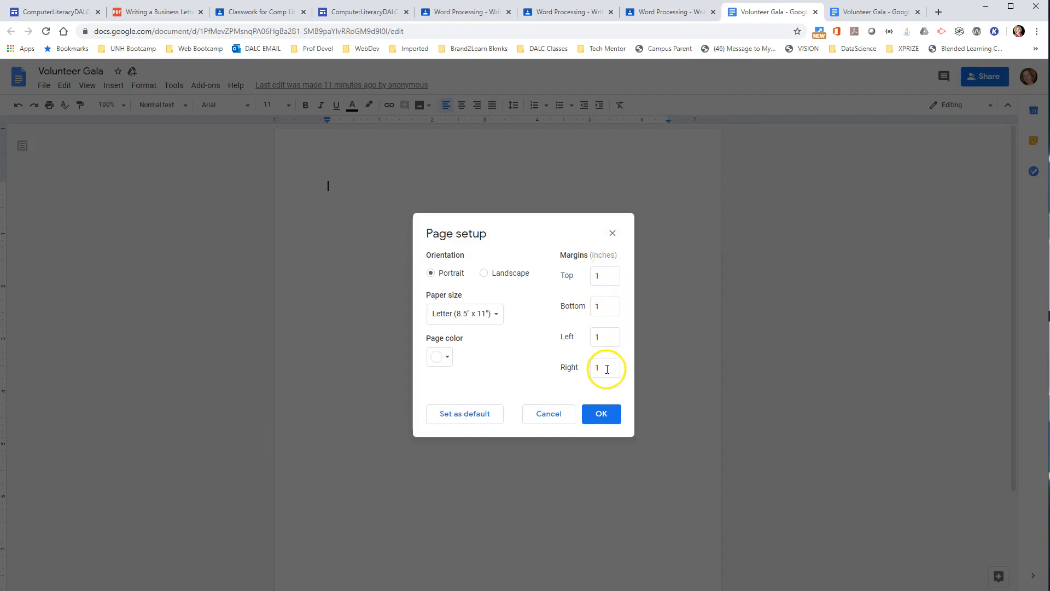
pyautogui.click(602, 416)
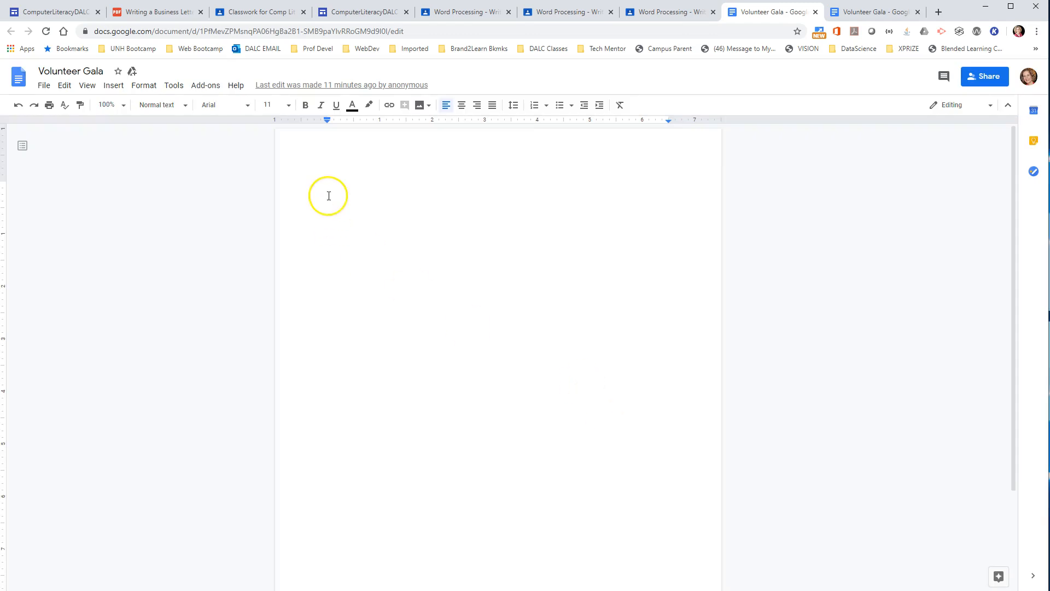
pyautogui.click(146, 87)
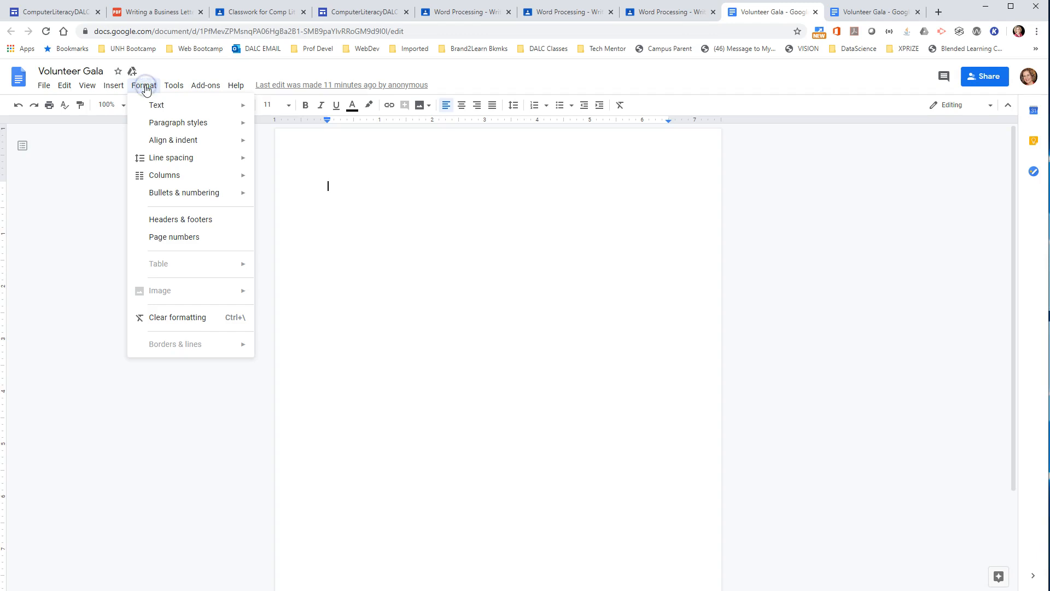
pyautogui.moveTo(165, 163)
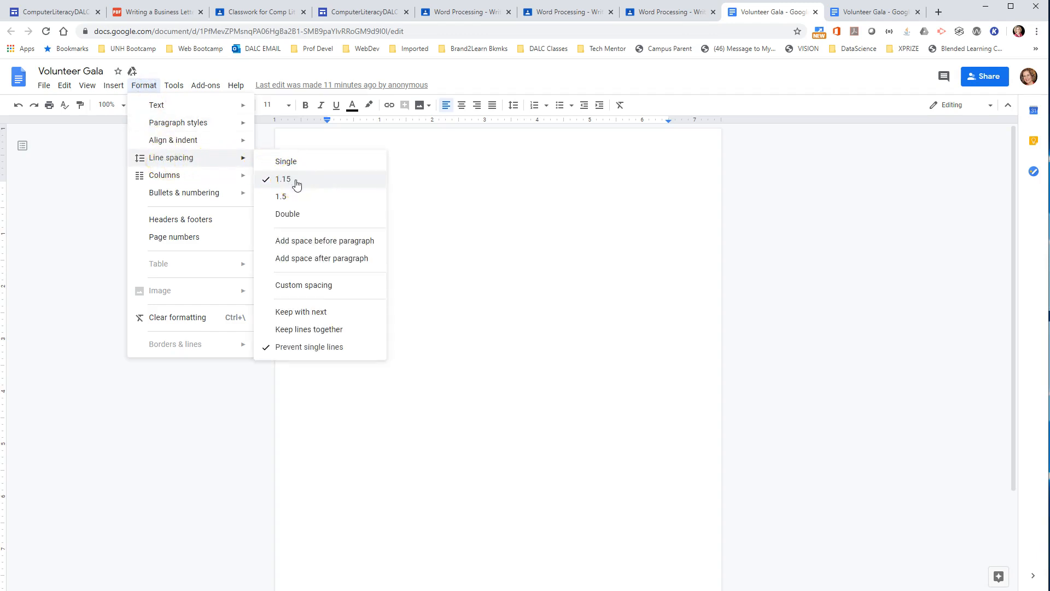
pyautogui.click(289, 162)
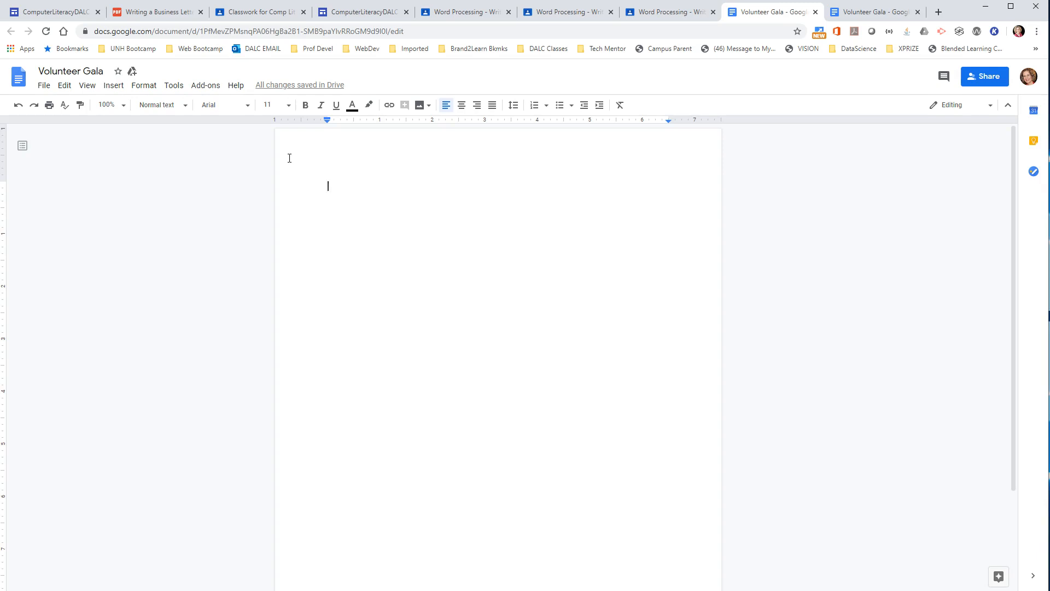
# Step: Enter the sender's two-line address and the date April 25, 2020, with a blank line after each
pyautogui.write('5 Main Street')
pyautogui.press('Return')
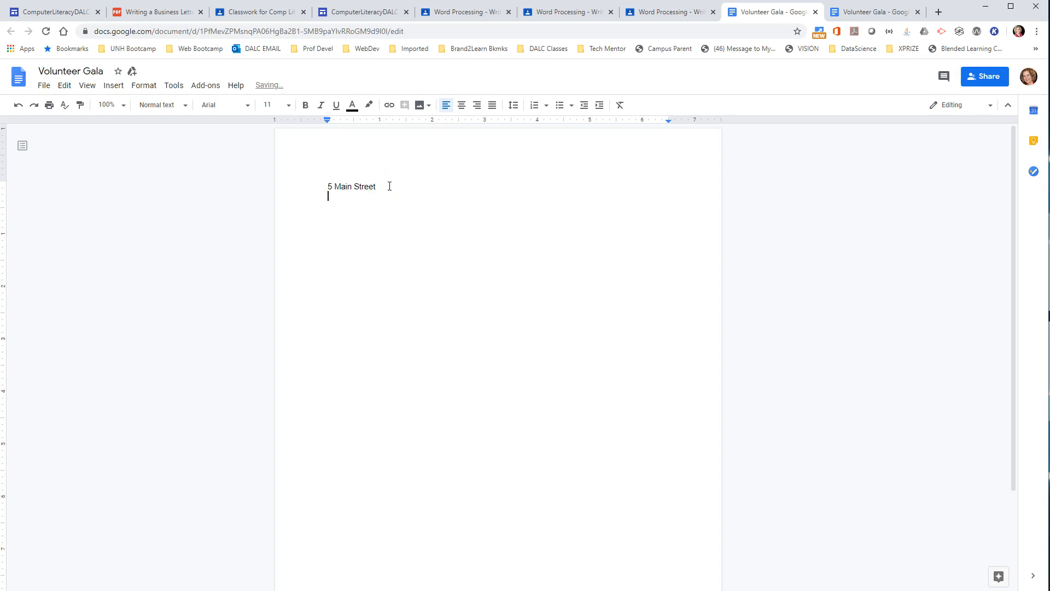
pyautogui.write('Dover, NH 03820')
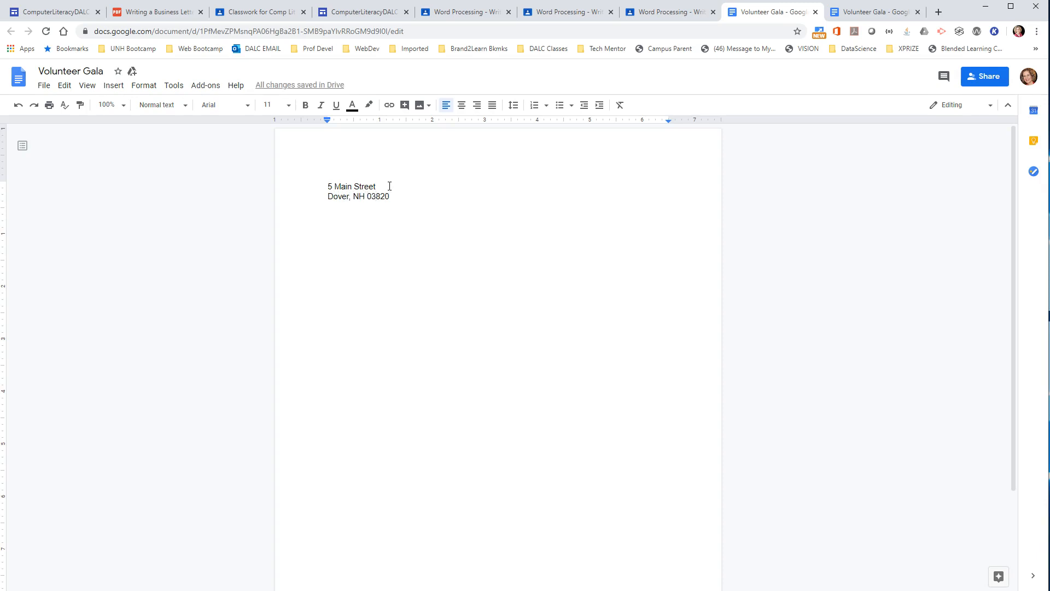
pyautogui.press('Return')
pyautogui.write('25, 2020')
pyautogui.press('Return')
pyautogui.press('Return')
# Step: Enter the recipient's full name below the date and correct the courtesy title to "Ms."
pyautogui.write('M. Janet Smithson')
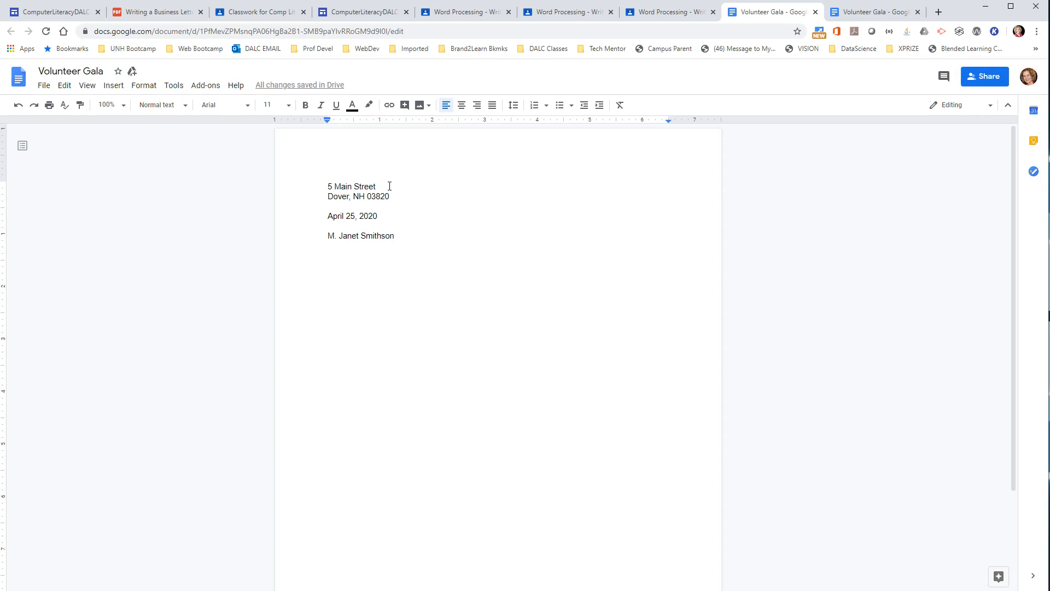
pyautogui.press('Left')
pyautogui.press('Left')
pyautogui.press('Left')
pyautogui.press('Left')
pyautogui.write('s')
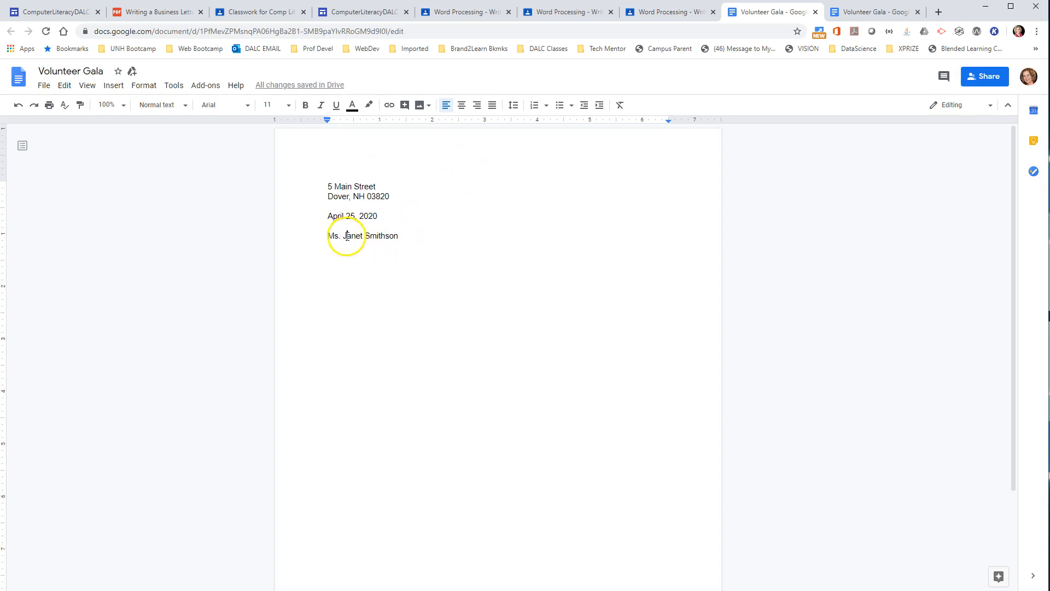
# Step: Add the recipient's street address and city, state and ZIP code below the name, followed by a blank line
pyautogui.click(408, 236)
pyautogui.press('Return')
pyautogui.write('67 Centra')
pyautogui.press('BackSpace')
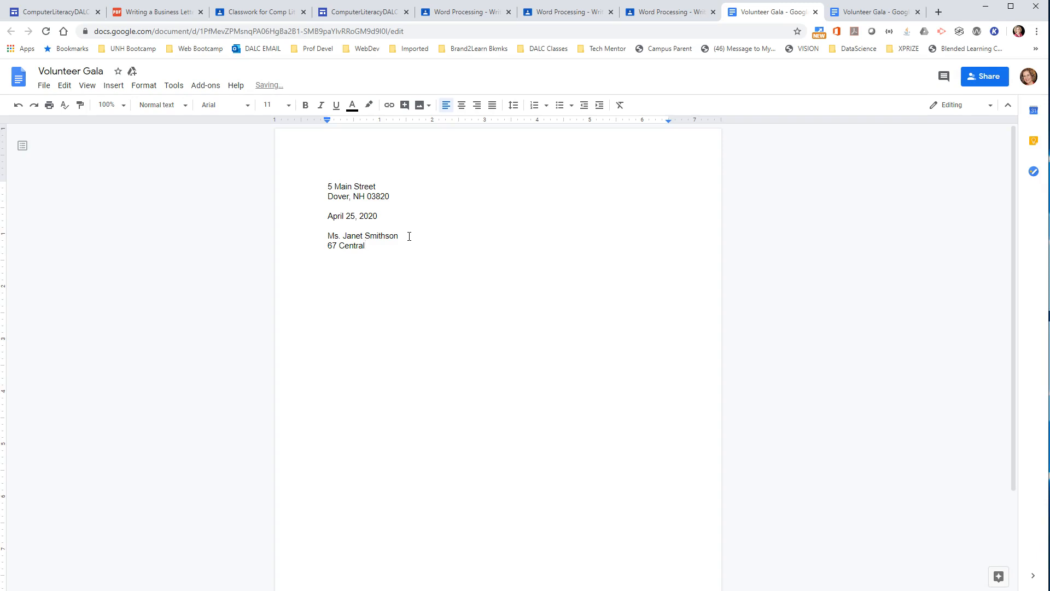
pyautogui.write('Avenue')
pyautogui.press('Return')
pyautogui.write('Dover, NH 03820')
pyautogui.press('Return')
pyautogui.press('Return')
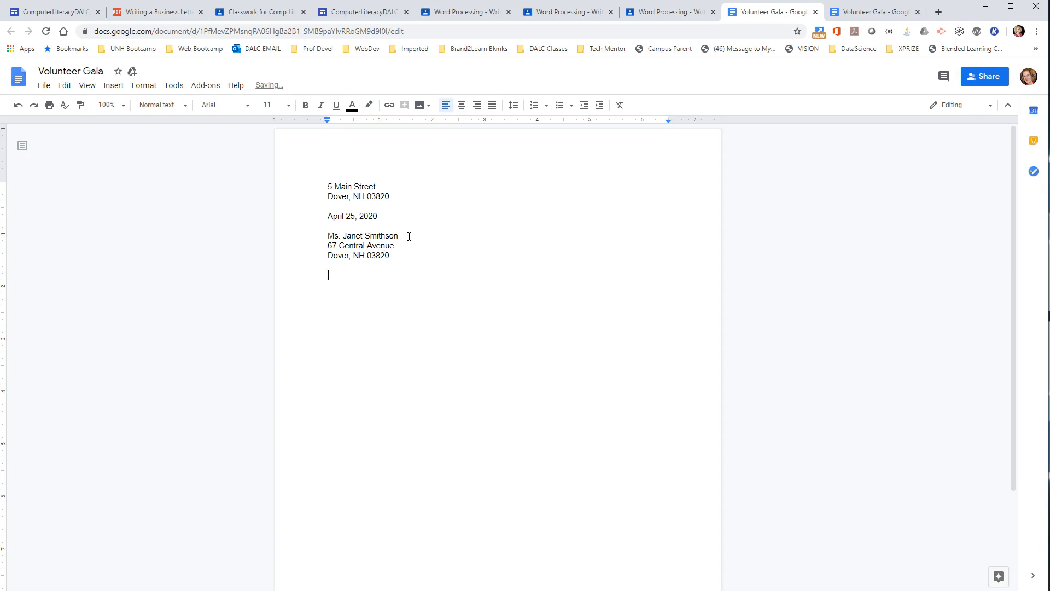
# Step: Add a salutation with "Dear Ms.", the recipient's surname and a colon, followed by a blank line
pyautogui.write('Dear Ms. Smithson:')
pyautogui.press('Return')
pyautogui.press('Return')
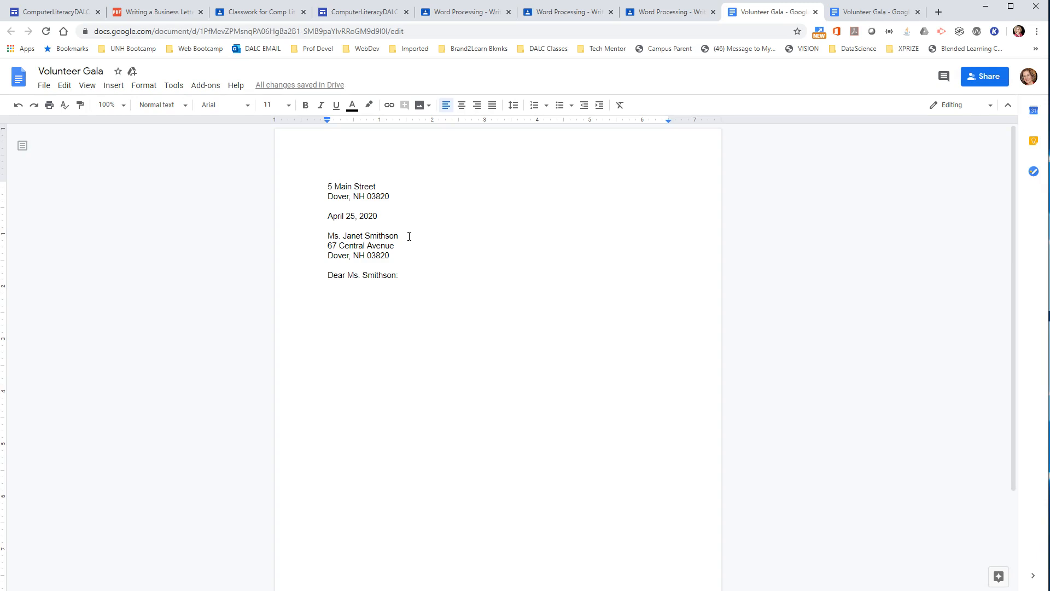
# Step: Begin the body with "On behalf of the Dover Education Foundation, I would like to invite you to our annual Volunteer Thank You Gala. Thiss year's event"
pyautogui.write('On be')
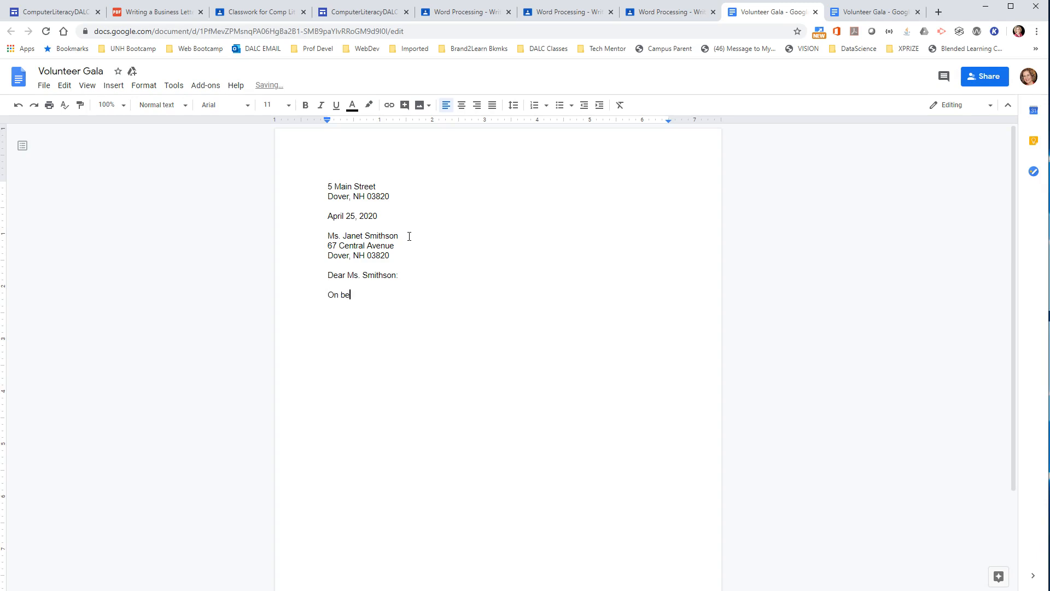
pyautogui.write('half of the Dover Education Foundat')
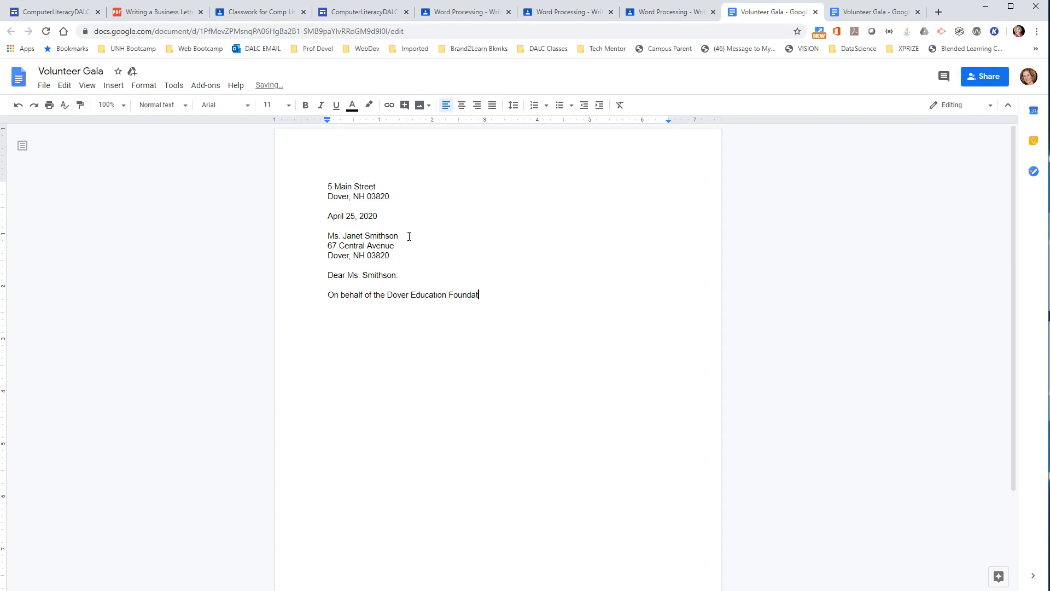
pyautogui.write('ion, I would like to invite you to our annual ')
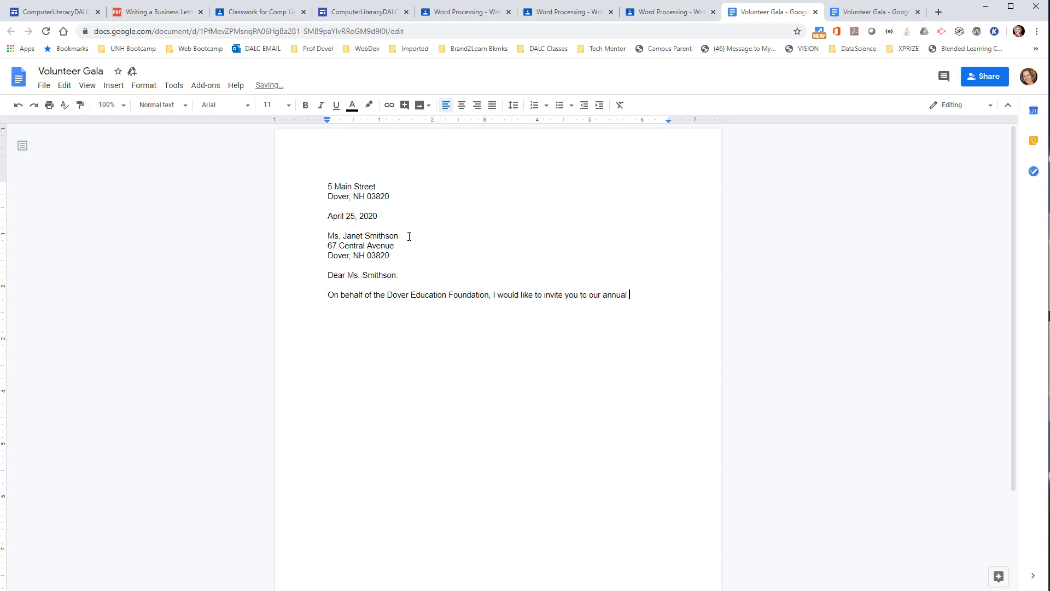
pyautogui.write('Voluntee')
pyautogui.write('r ')
pyautogui.write('Thank ')
pyautogui.write('You Gala. Th')
pyautogui.write("iss year's eve")
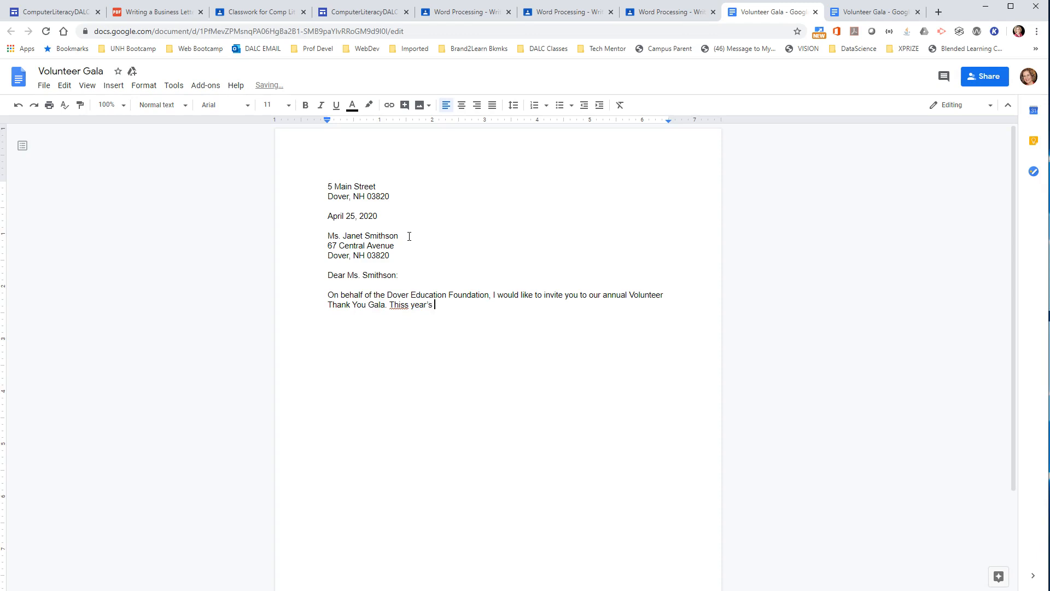
pyautogui.write('nt')
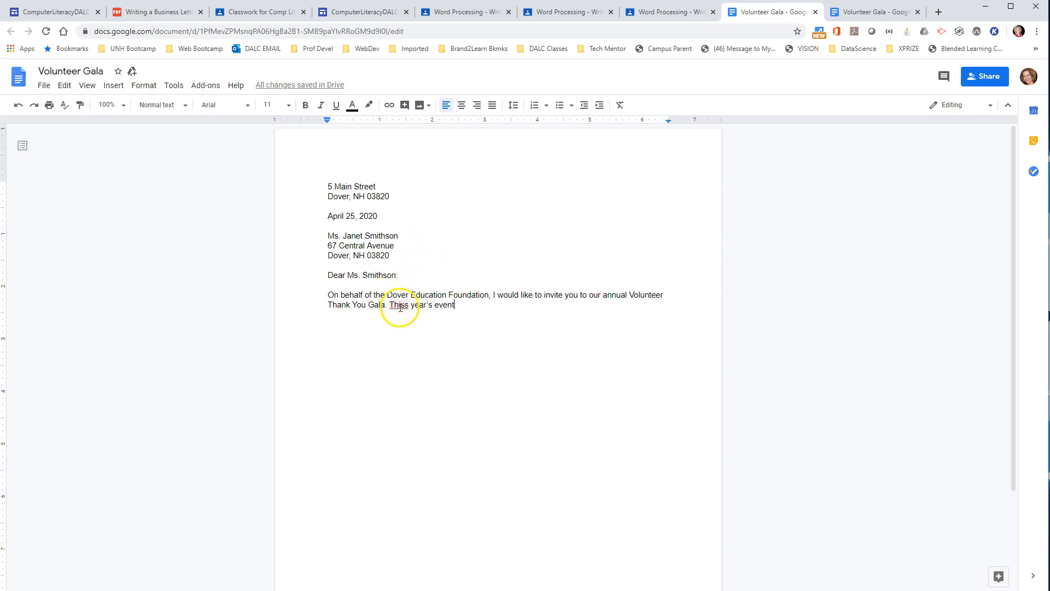
# Step: Correct the misspelled word "Thiss" to the suggested spelling "This" in the first body paragraph
pyautogui.rightClick(399, 307)
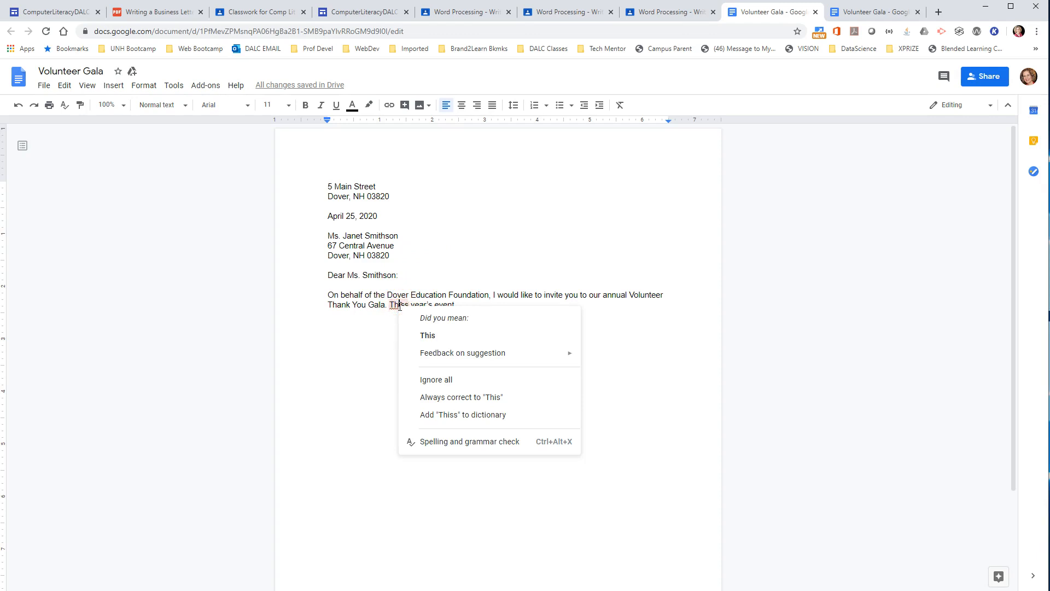
pyautogui.click(439, 340)
pyautogui.click(465, 307)
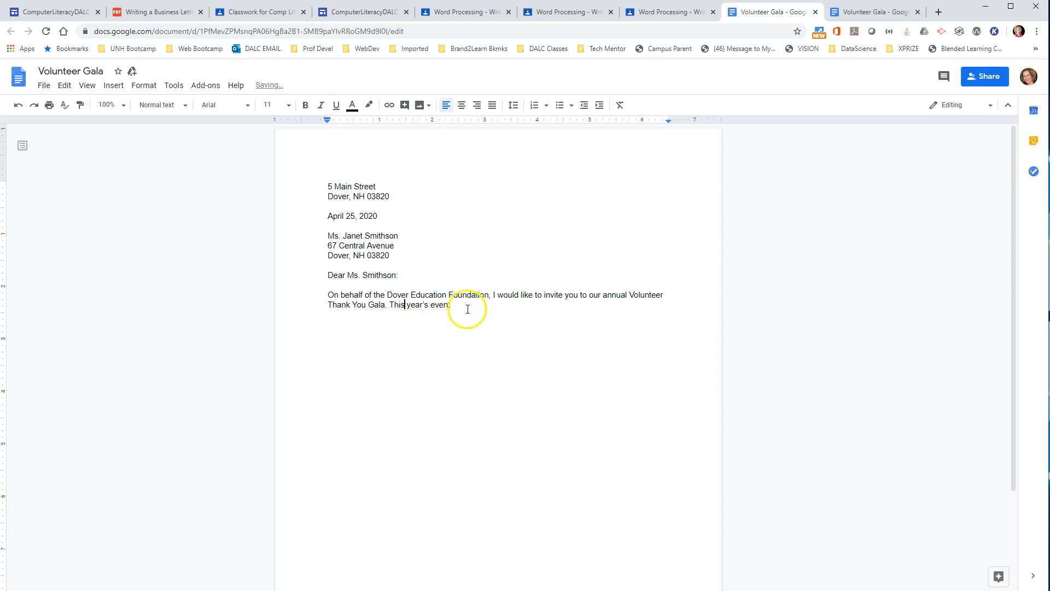
# Step: Continue the sentence after "This year's event" with "will be held at the Summer Hill Conference Center in Parkhill, ME"
pyautogui.click(464, 306)
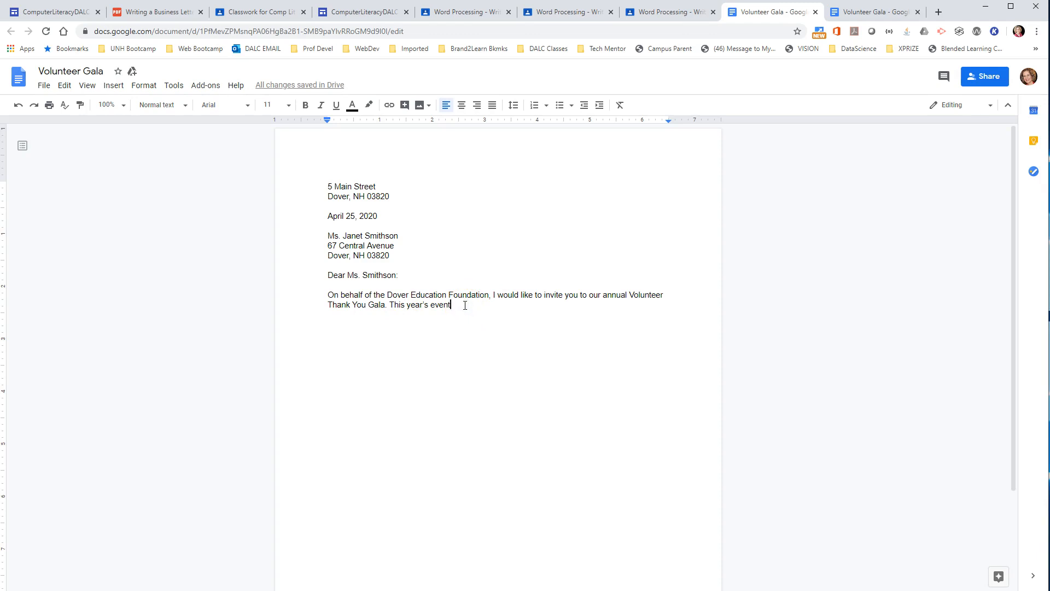
pyautogui.write('will be held at the')
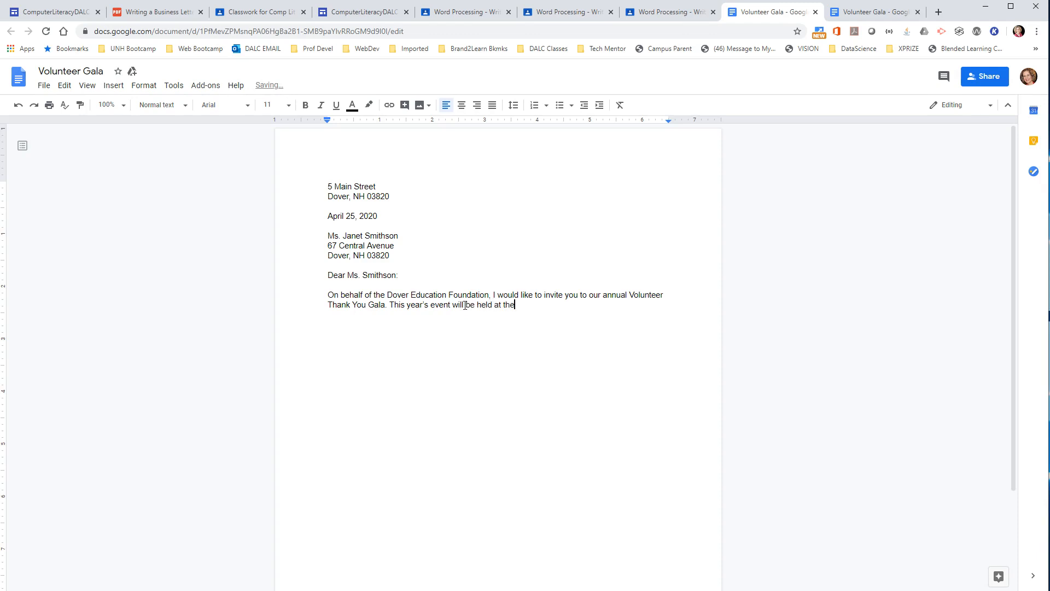
pyautogui.write(' Summer Hill Conference Cente')
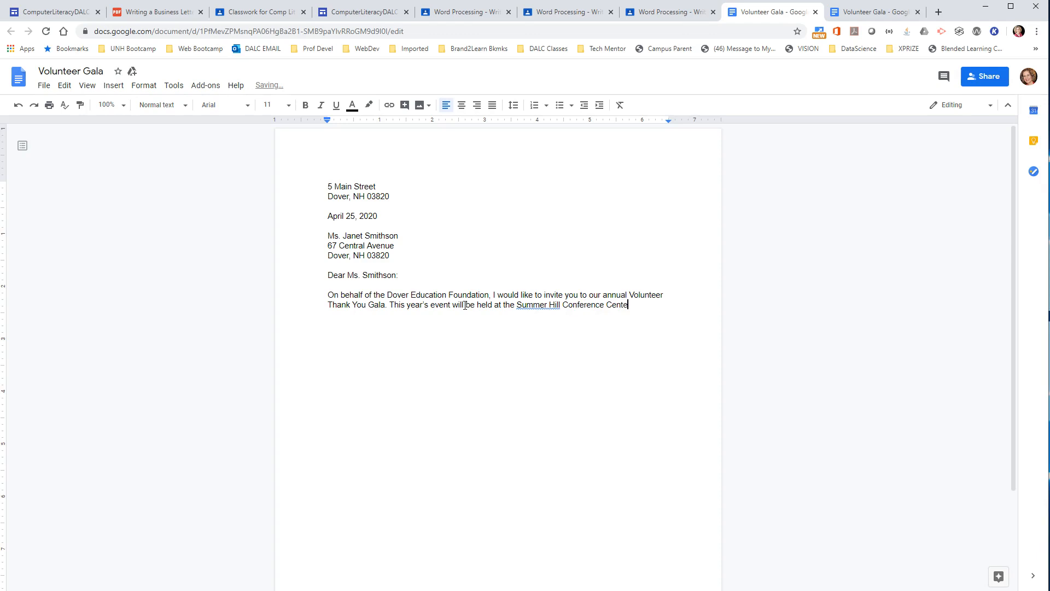
pyautogui.write('r in Parkhill, ME')
# Step: Finish the paragraph with ". We are excited to celebrate the great work provided to the organization by our dedicated volunteers." and a blank line
pyautogui.write('. We are ex')
pyautogui.write('cited to celebrat')
pyautogui.write('e the great work pr')
pyautogui.write('ovided to the organ')
pyautogui.write('ization by our de')
pyautogui.write('dicated')
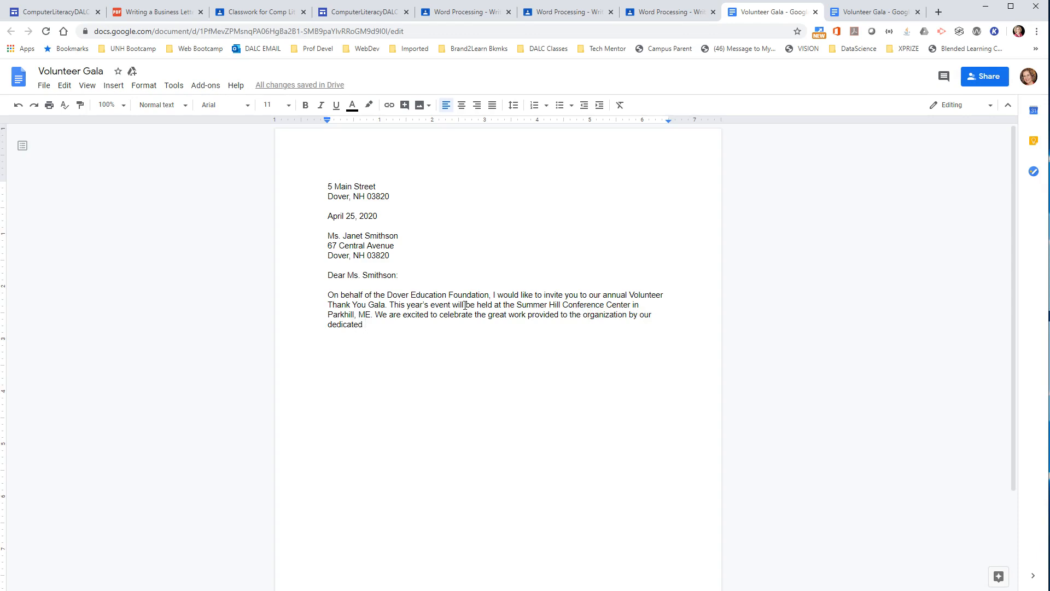
pyautogui.write(' volunteers.')
pyautogui.press('Return')
pyautogui.press('Return')
# Step: Add a paragraph on the gala's dinner and presentation, and one requesting a phone reply that ends "so we can thank you in person for your service."
pyautogui.write('The gala')
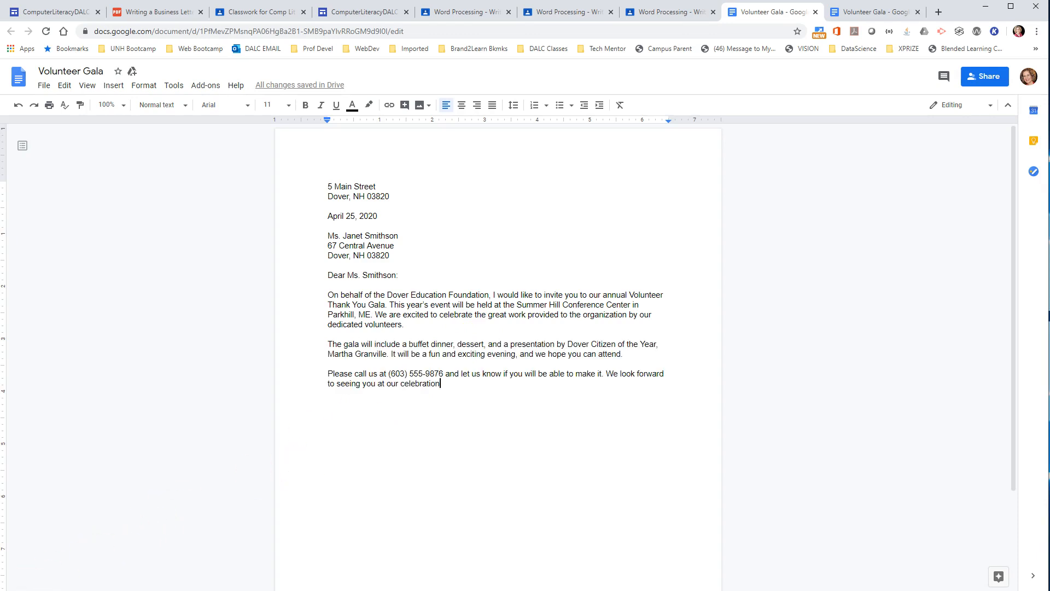
pyautogui.write('so we can t')
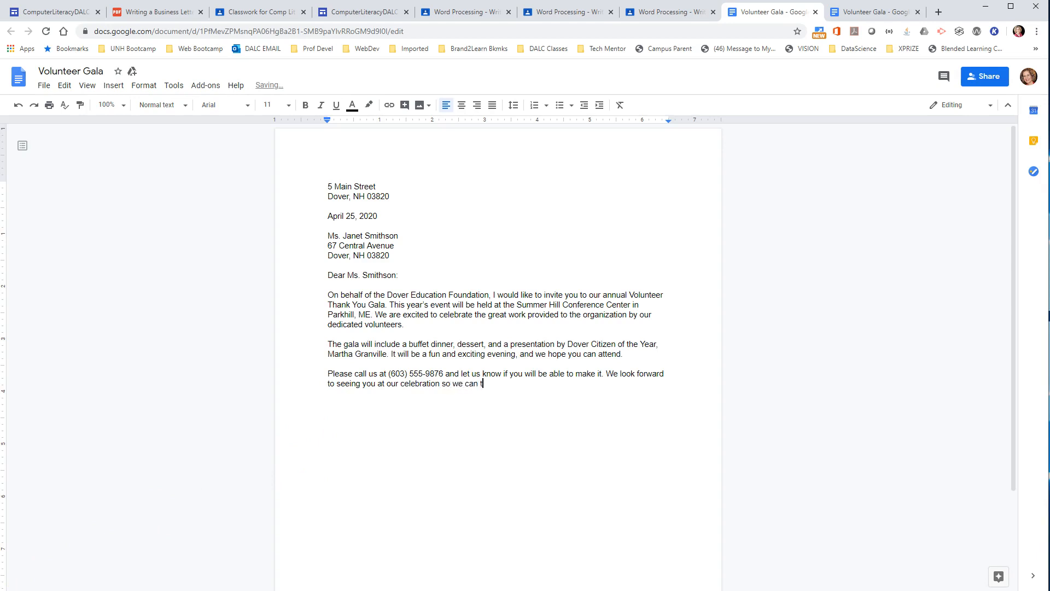
pyautogui.write('hank you in person for your service.')
pyautogui.press('Return')
pyautogui.press('Return')
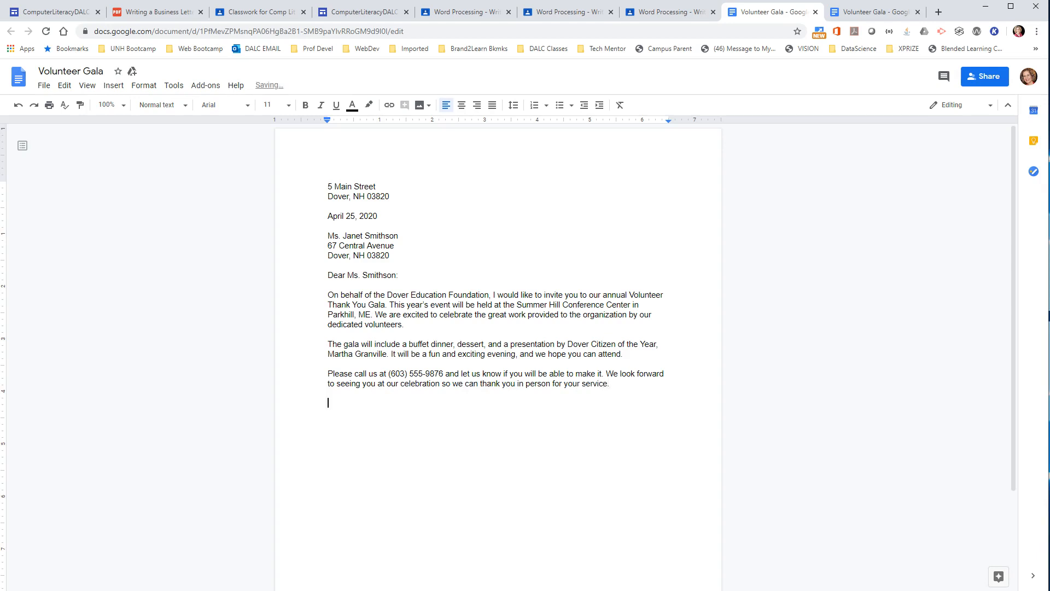
# Step: Add the closing "Sincerely,", three blank lines for the signature, and the signer's full name with the title "Board President" beneath
pyautogui.write('Sincerely,')
pyautogui.press('Return')
pyautogui.press('Return')
pyautogui.press('Return')
pyautogui.press('Return')
pyautogui.write('Mark Matheson')
pyautogui.press('Return')
pyautogui.write('Board President')
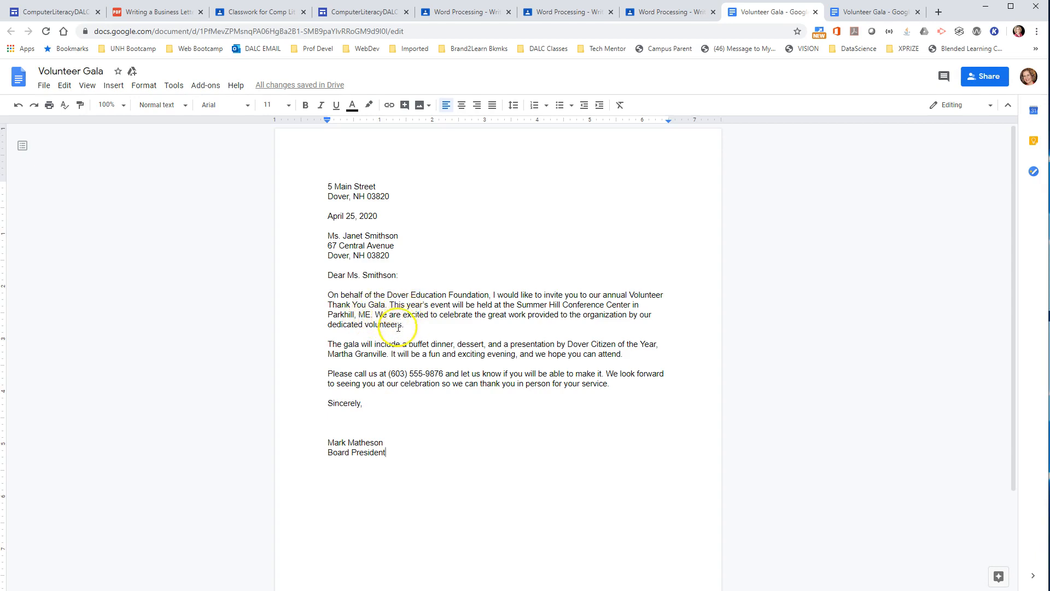
# Step: Insert "on July 18, 2020" after "Parkhill, ME" in the first body paragraph and dismiss the grammar suggestions notice
pyautogui.click(370, 315)
pyautogui.write('on July')
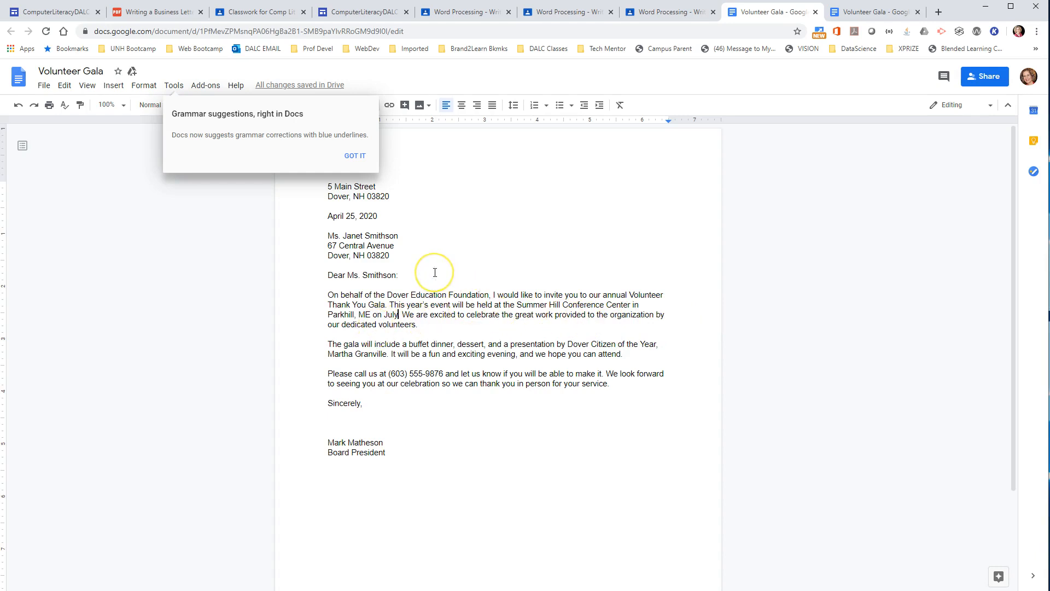
pyautogui.write('18, 2020.')
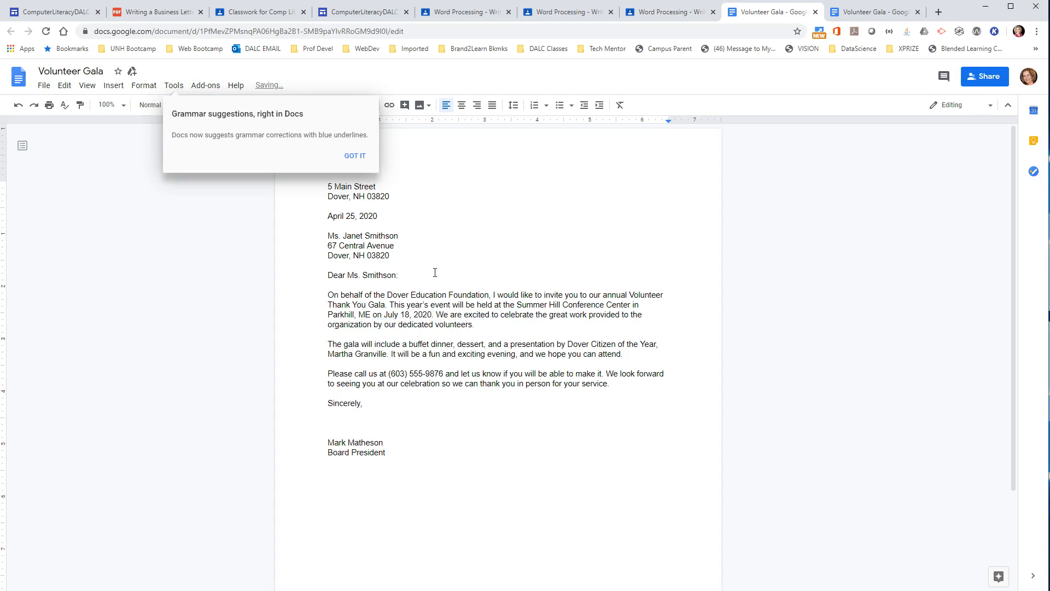
pyautogui.click(354, 156)
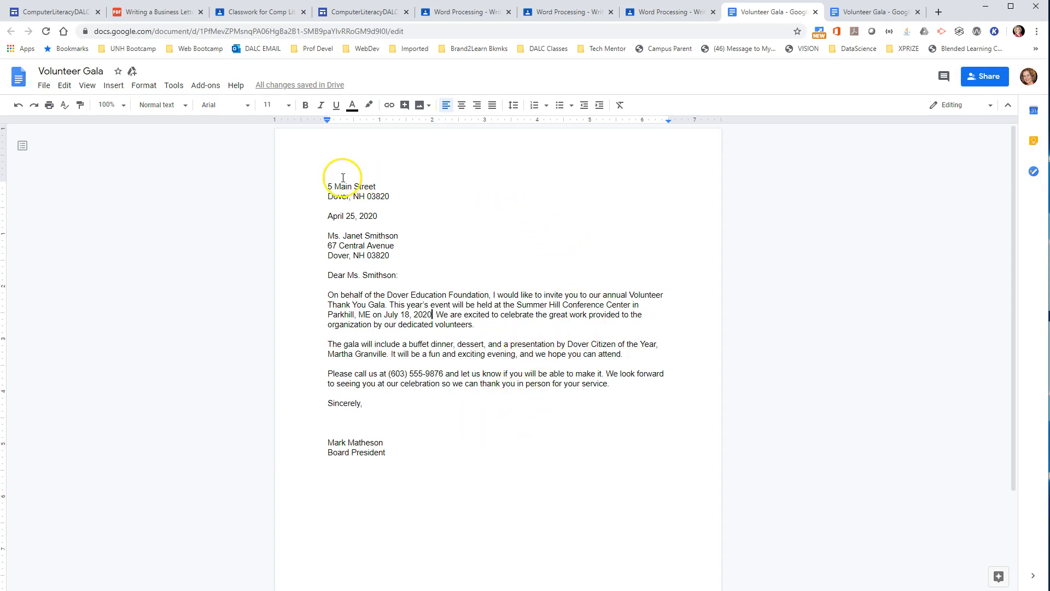
# Step: Check the letter's margins, orientation and paper size in the page setup and keep the settings
pyautogui.click(44, 85)
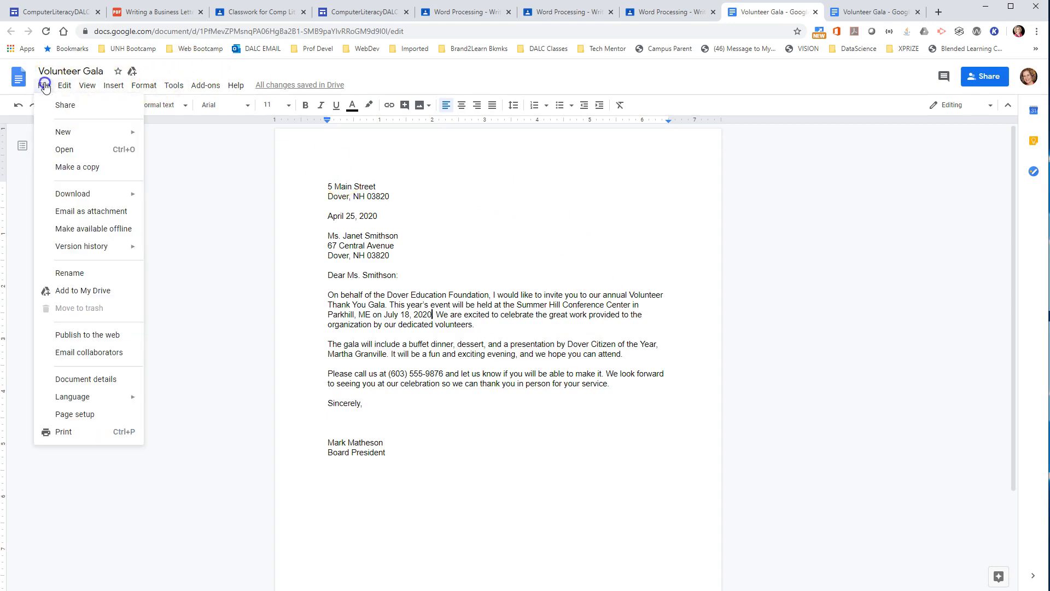
pyautogui.click(84, 412)
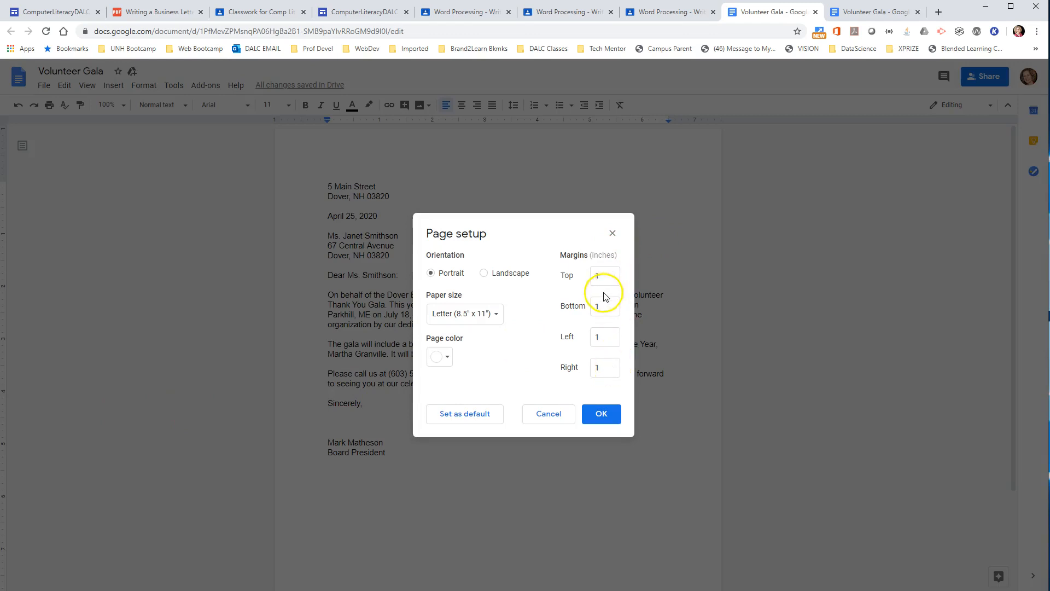
pyautogui.click(601, 414)
# Step: Check which line spacing is applied to the letter without changing it
pyautogui.click(145, 85)
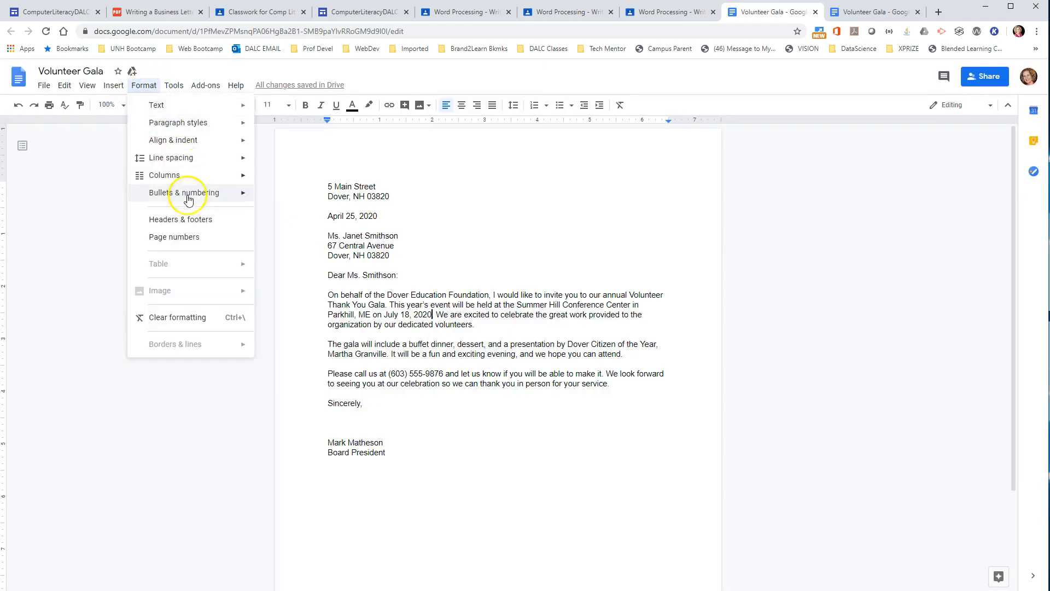
pyautogui.moveTo(206, 166)
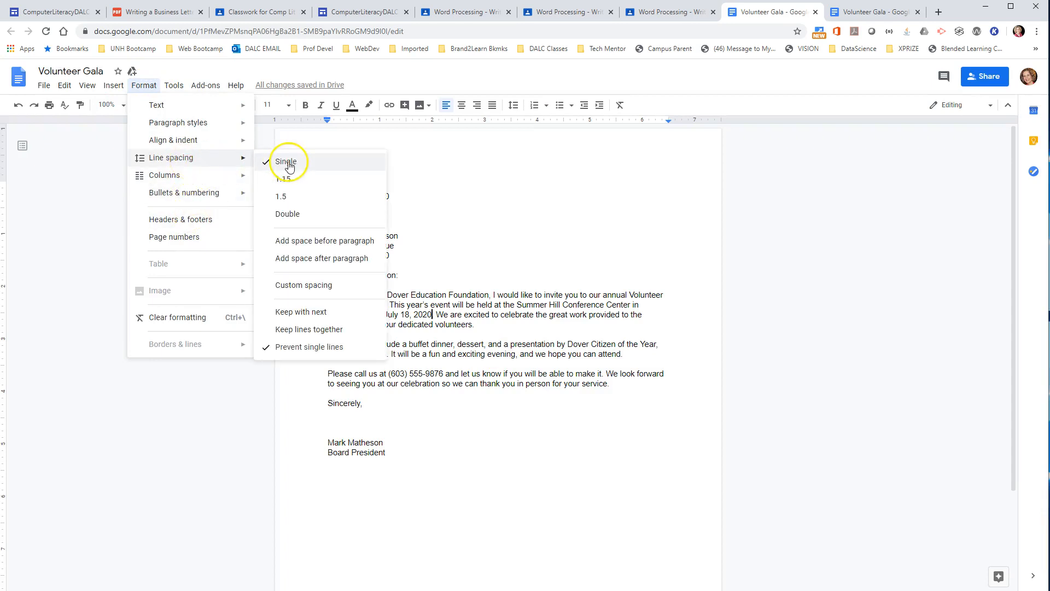
pyautogui.click(431, 163)
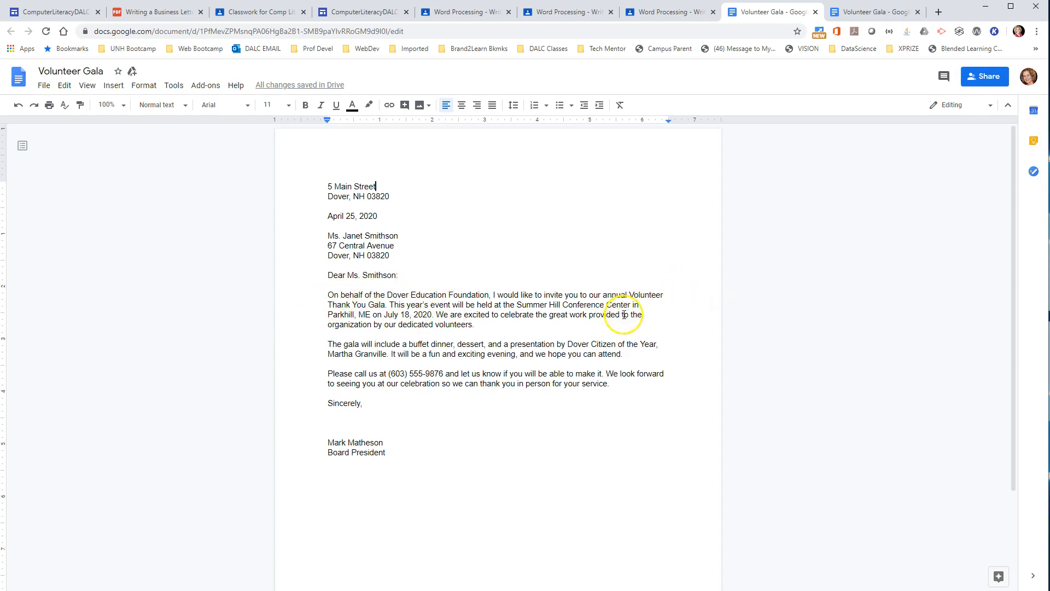
pyautogui.rightClick(430, 295)
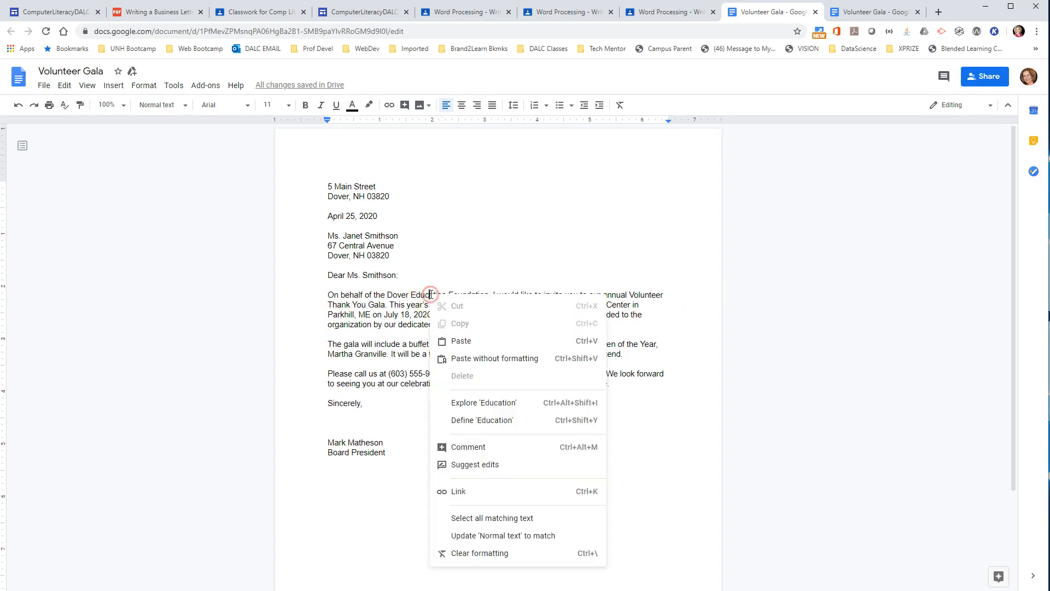
pyautogui.click(435, 275)
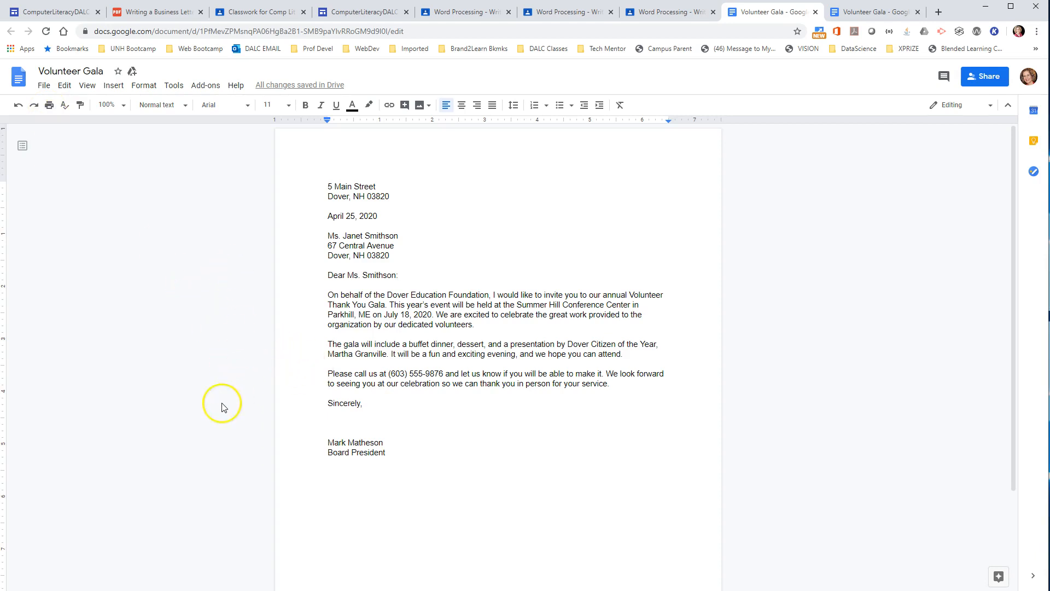
# Step: Close the finished letter and open the assignment's "How did it go?" document, ready to answer below the first question
pyautogui.click(815, 12)
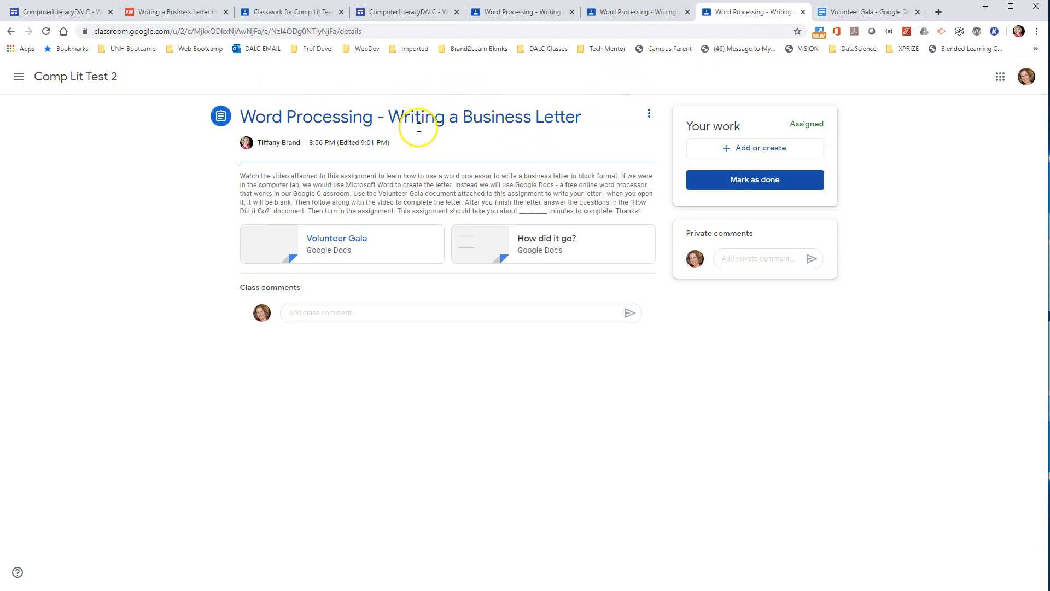
pyautogui.click(558, 243)
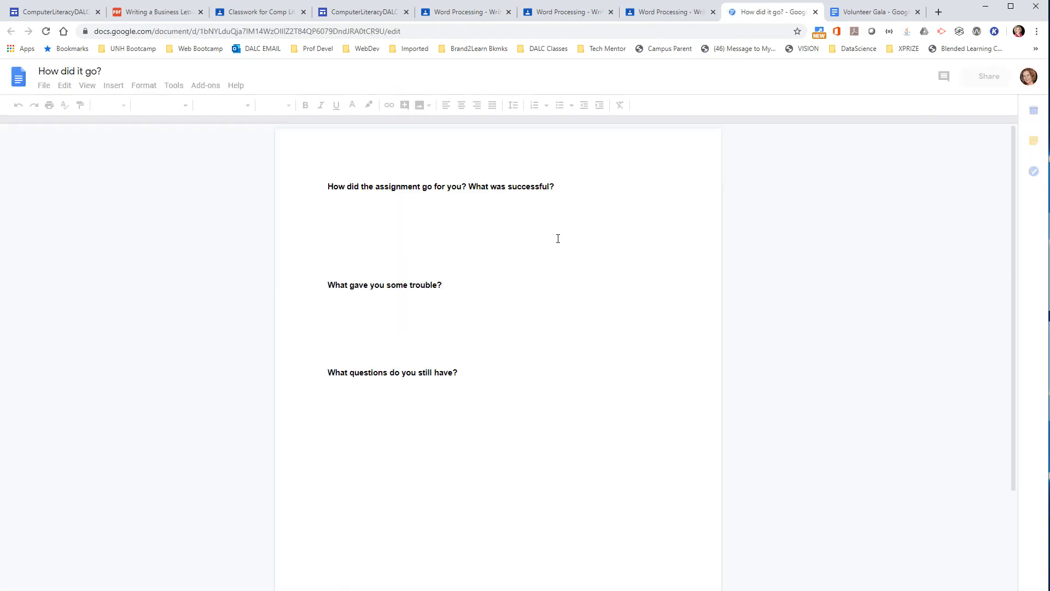
pyautogui.click(331, 219)
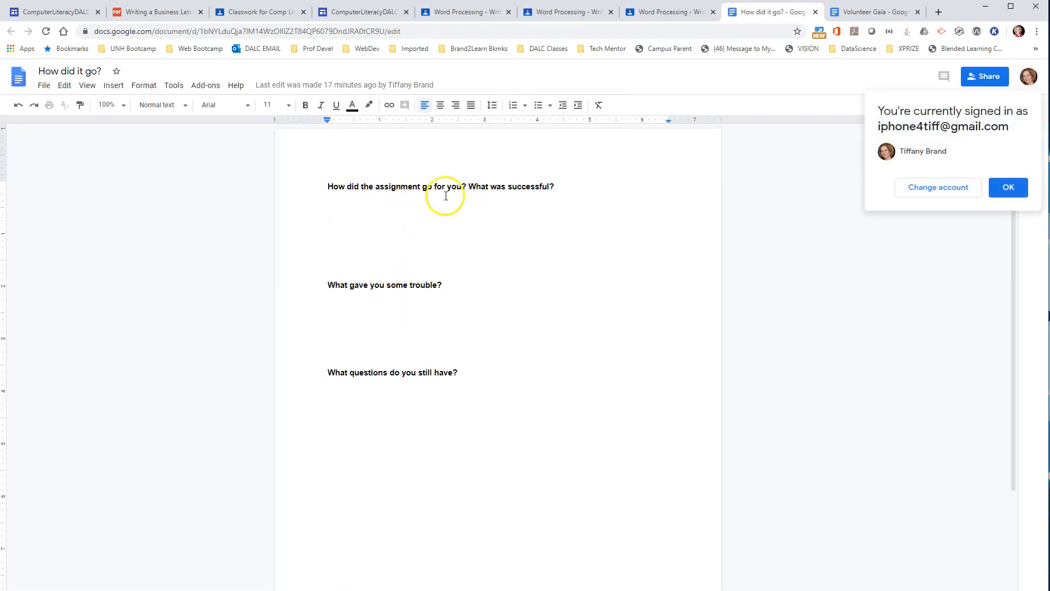